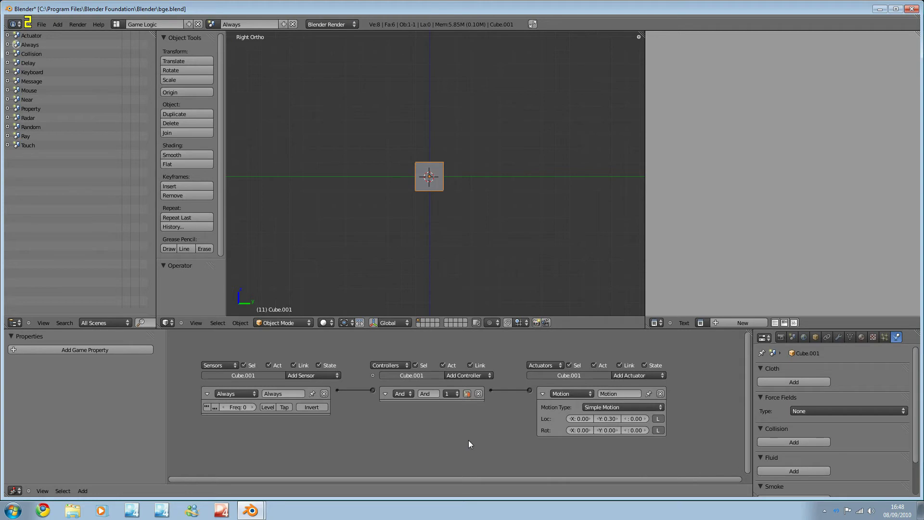
Add a second Always sensor with inverted output and wire it into the And controller.
{"action": "left_click", "coordinate": [315, 376]}
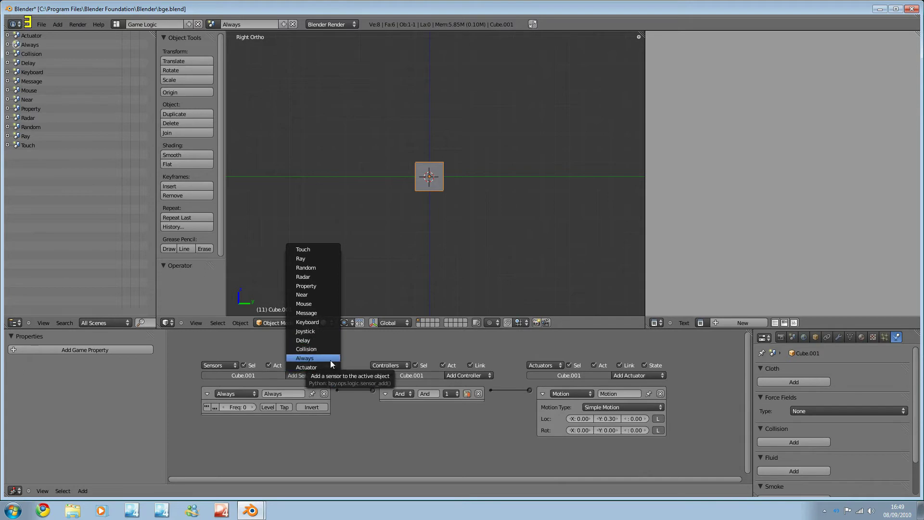
{"action": "left_click", "coordinate": [330, 359]}
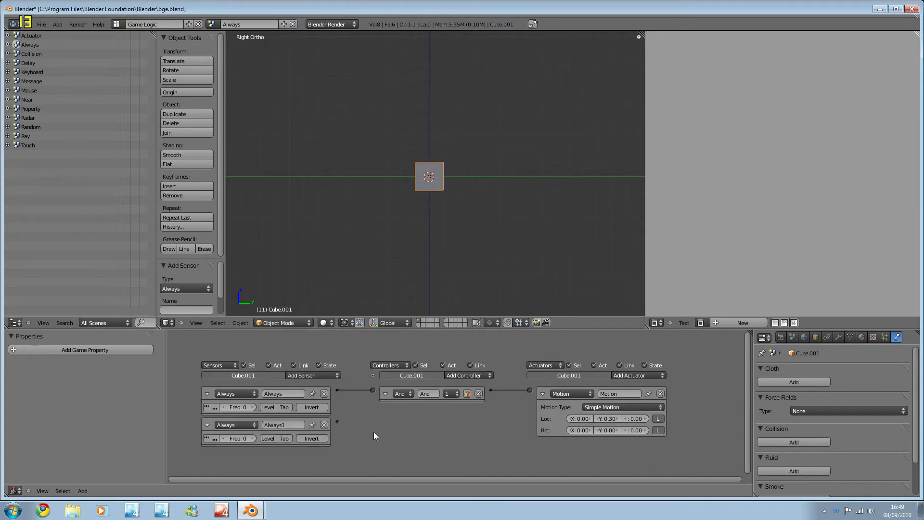
{"action": "left_click", "coordinate": [317, 439]}
{"action": "left_click_drag", "start_coordinate": [337, 421], "coordinate": [373, 391]}
Set the Always1 sensor's Freq to 5, then back to 0.
{"action": "left_click", "coordinate": [235, 439]}
{"action": "type", "text": "5"}
{"action": "key", "text": "Return"}
{"action": "left_click", "coordinate": [241, 439]}
{"action": "type", "text": "0"}
{"action": "key", "text": "Return"}
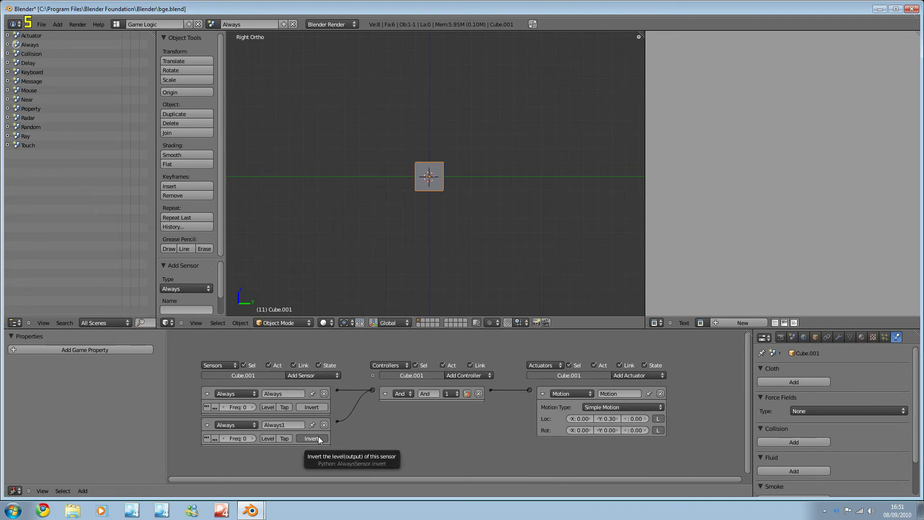
Remove the Always1 sensor and test-play the game.
{"action": "left_click", "coordinate": [325, 425]}
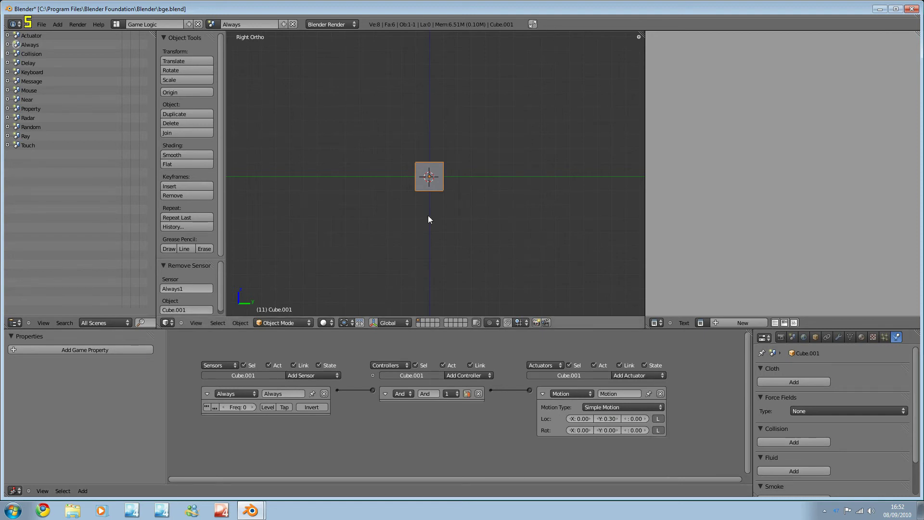
{"action": "key", "text": "p"}
{"action": "key", "text": "Escape"}
Switch to the Actuator scene, expand the Always sensor, and test-play it.
{"action": "left_click", "coordinate": [211, 24]}
{"action": "left_click", "coordinate": [231, 35]}
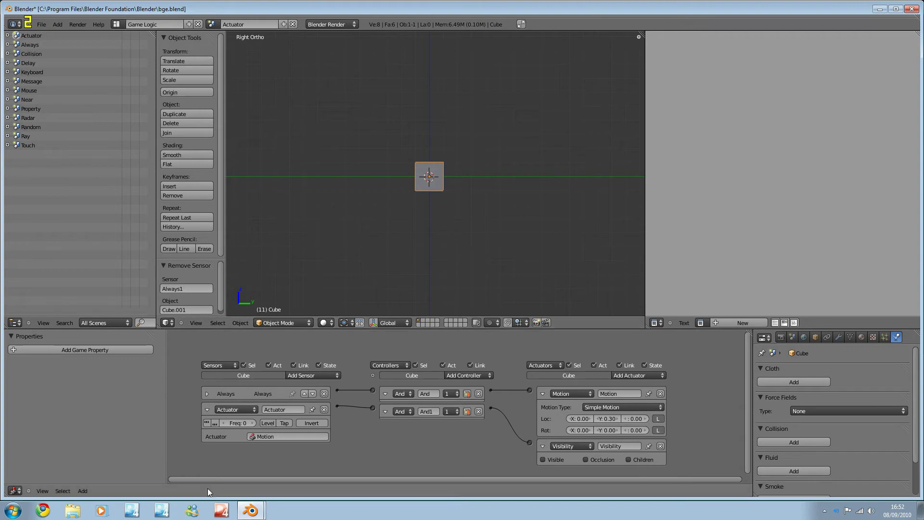
{"action": "left_click", "coordinate": [205, 393]}
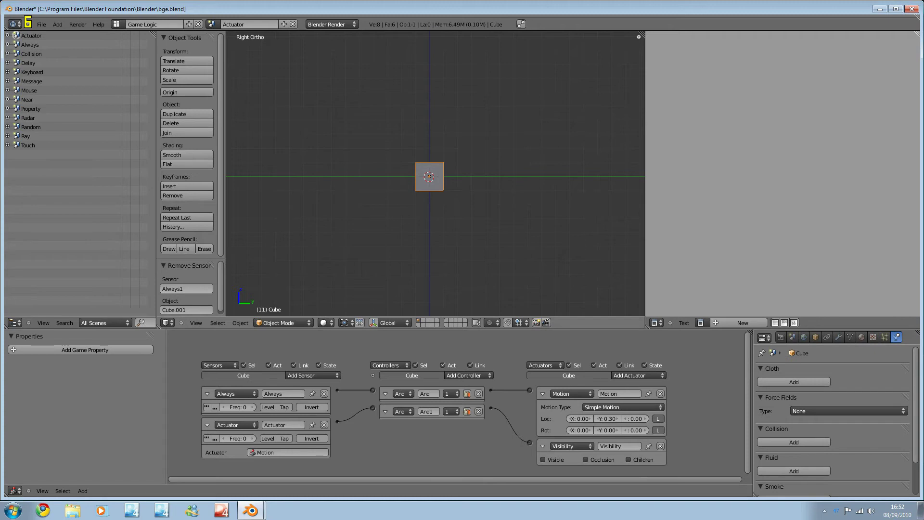
{"action": "key", "text": "p"}
{"action": "key", "text": "Escape"}
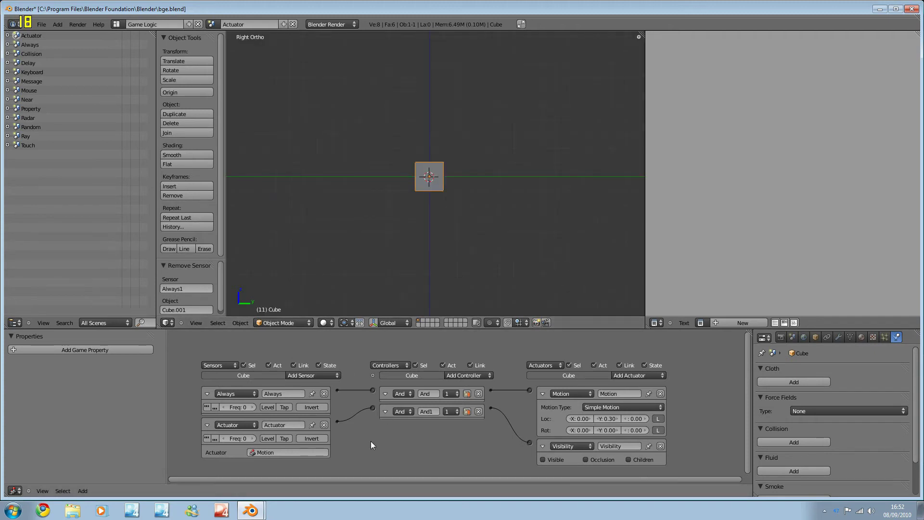
Delete the And1 controller and test-play the scene again.
{"action": "left_click", "coordinate": [479, 412]}
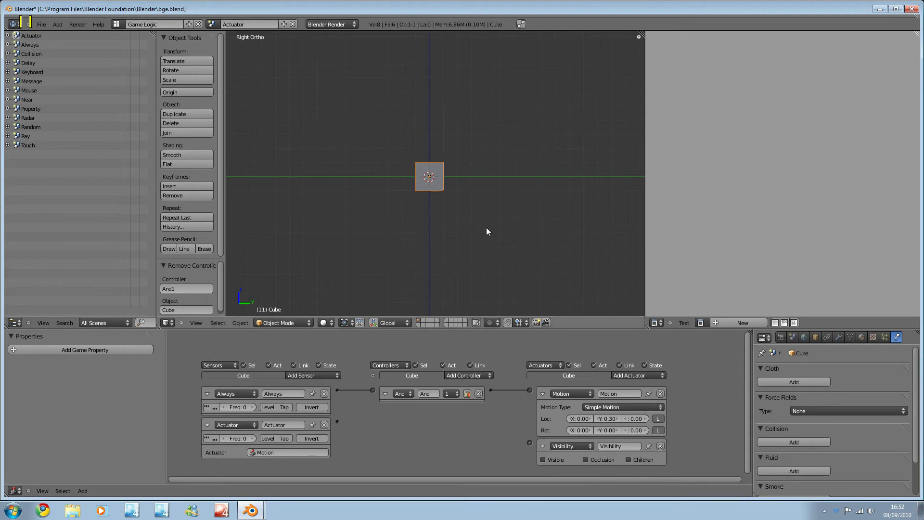
{"action": "key", "text": "p"}
{"action": "key", "text": "Escape"}
Switch to the Collision scene from the scene selector.
{"action": "left_click", "coordinate": [211, 24]}
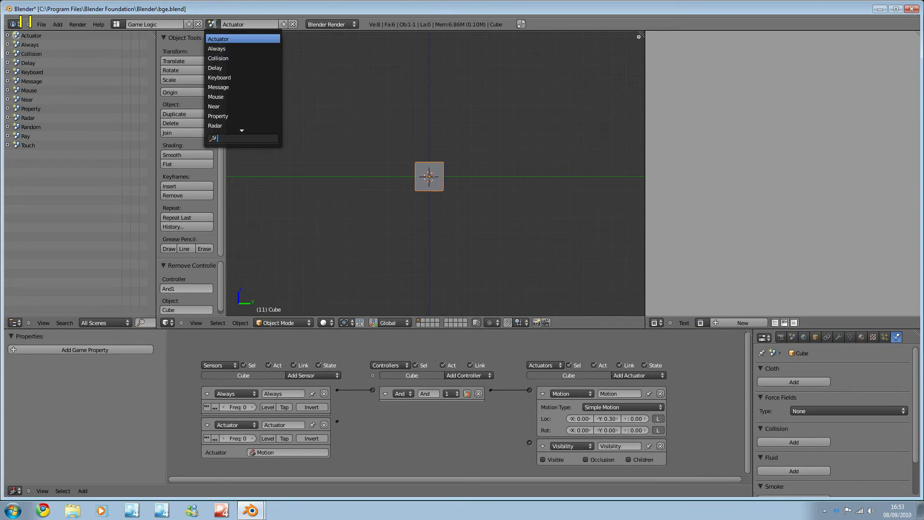
{"action": "left_click", "coordinate": [239, 58]}
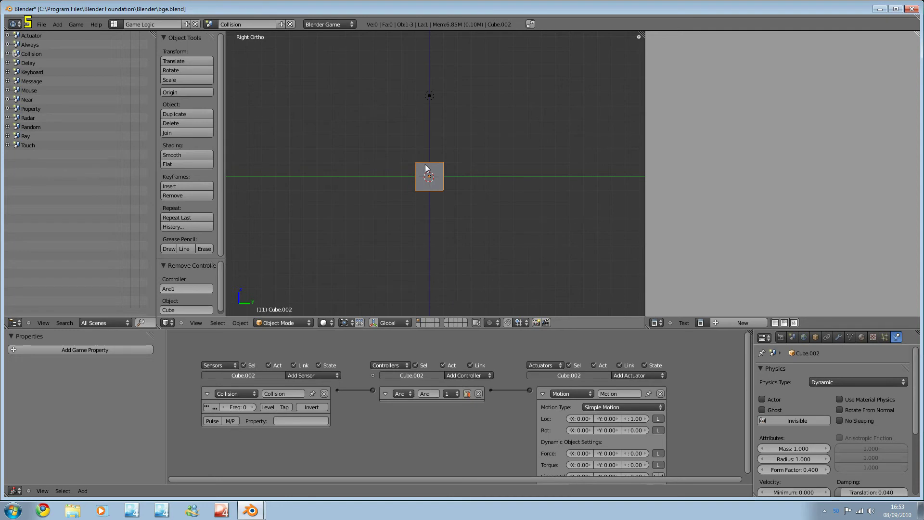
Keep Blender Game as render engine and orbit to show the plane beneath Cube.002.
{"action": "left_click", "coordinate": [346, 25]}
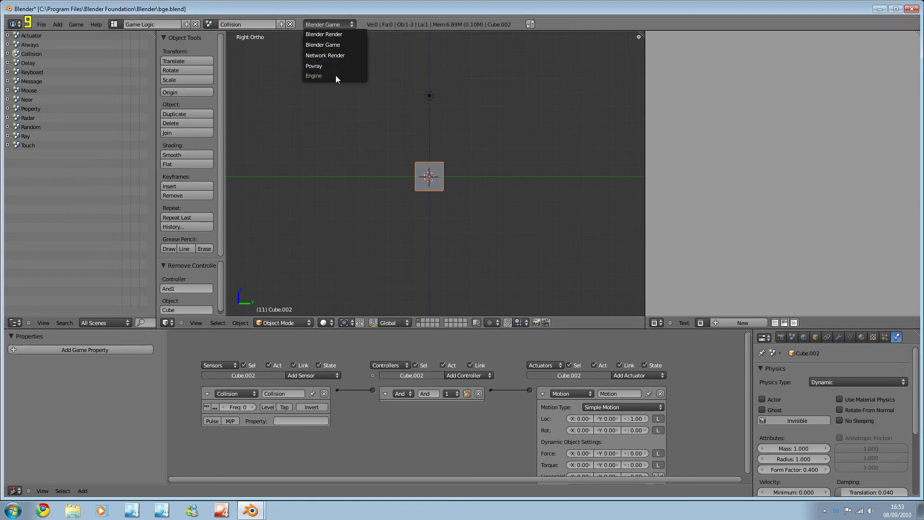
{"action": "left_click", "coordinate": [340, 44]}
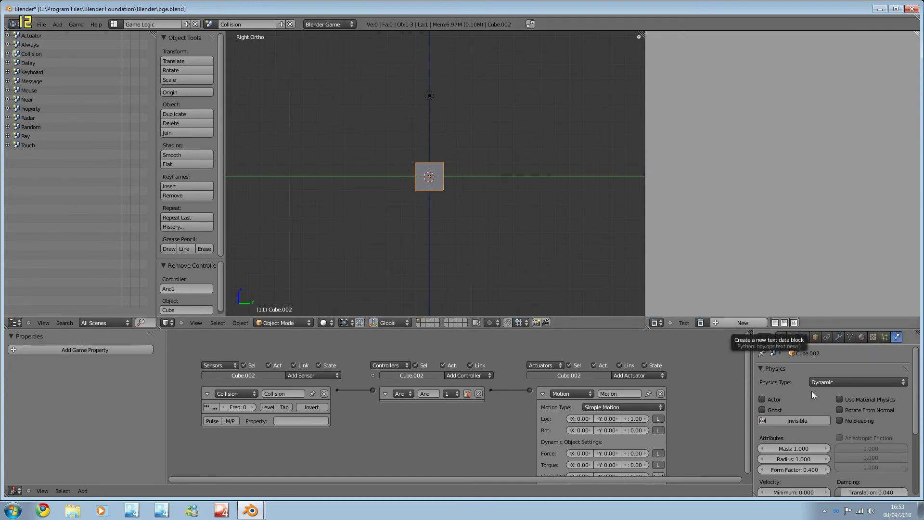
{"action": "scroll", "coordinate": [467, 217], "scroll_direction": "up", "scroll_amount": 5}
{"action": "scroll", "coordinate": [466, 213], "scroll_direction": "down", "scroll_amount": 8}
{"action": "middle_click_drag", "start_coordinate": [495, 184], "coordinate": [469, 201]}
{"action": "scroll", "coordinate": [432, 188], "scroll_direction": "up", "scroll_amount": 5}
{"action": "right_click", "coordinate": [469, 201]}
{"action": "right_click", "coordinate": [469, 201]}
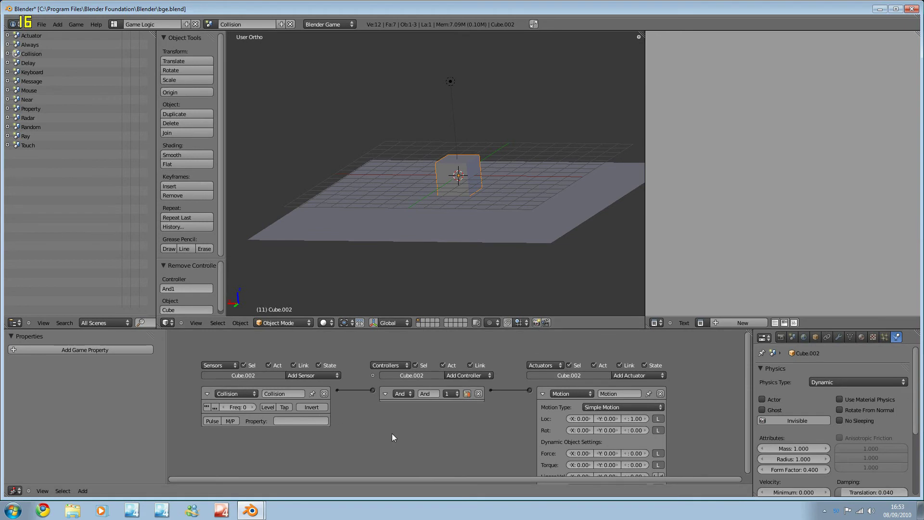
Play the Collision scene to watch the cube collide, then open the Delay scene.
{"action": "scroll", "coordinate": [394, 436], "scroll_direction": "down", "scroll_amount": 3}
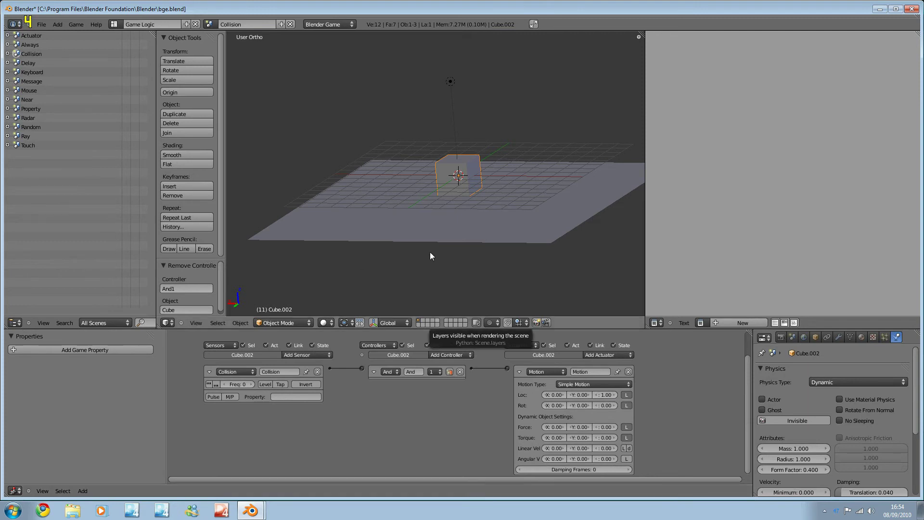
{"action": "key", "text": "p"}
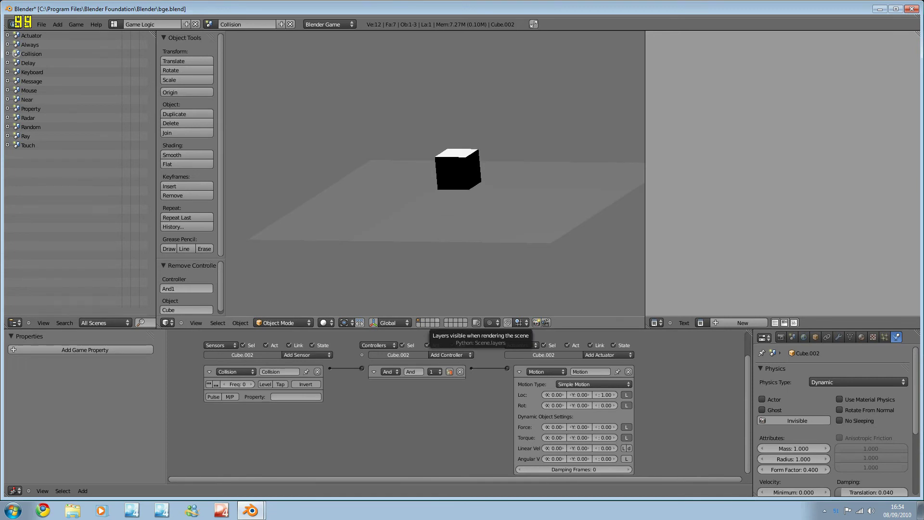
{"action": "key", "text": "Escape"}
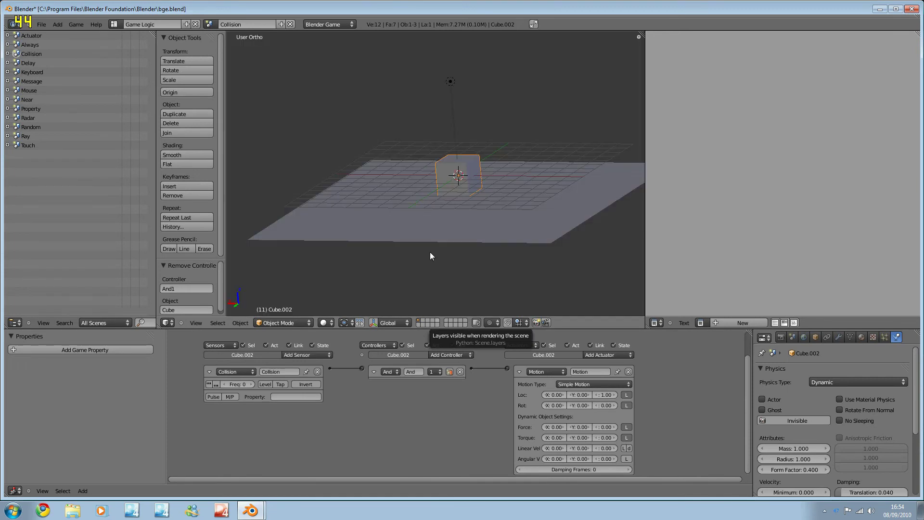
{"action": "left_click", "coordinate": [209, 24]}
{"action": "left_click", "coordinate": [241, 68]}
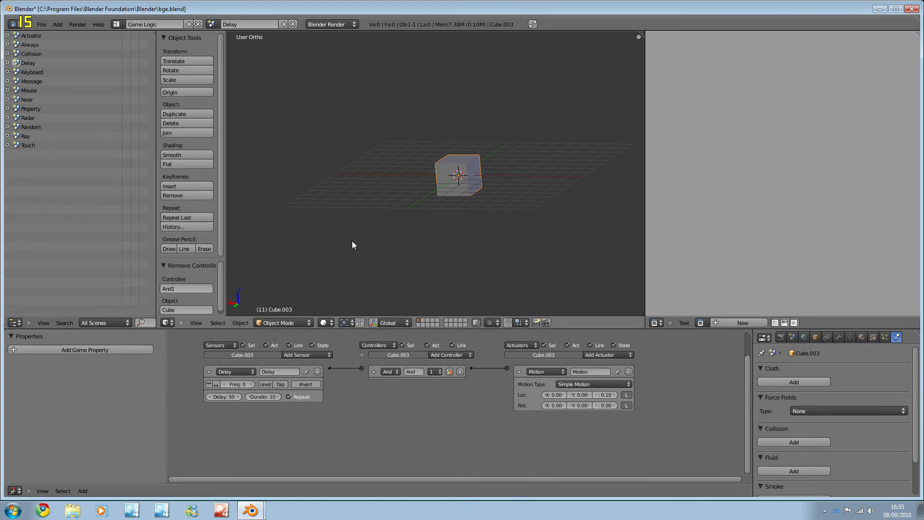
Play the Delay scene, set the Delay sensor's Duration to 0, and run it again.
{"action": "key", "text": "p"}
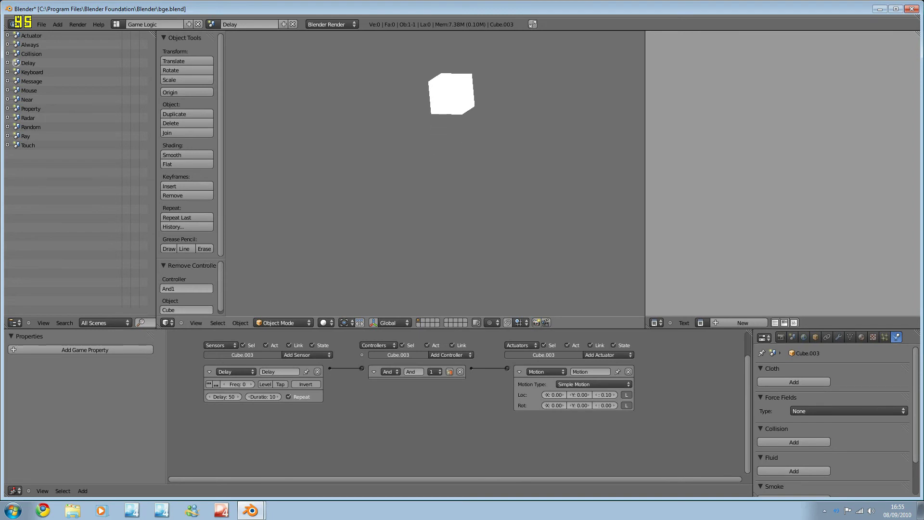
{"action": "key", "text": "Escape"}
{"action": "left_click", "coordinate": [265, 397]}
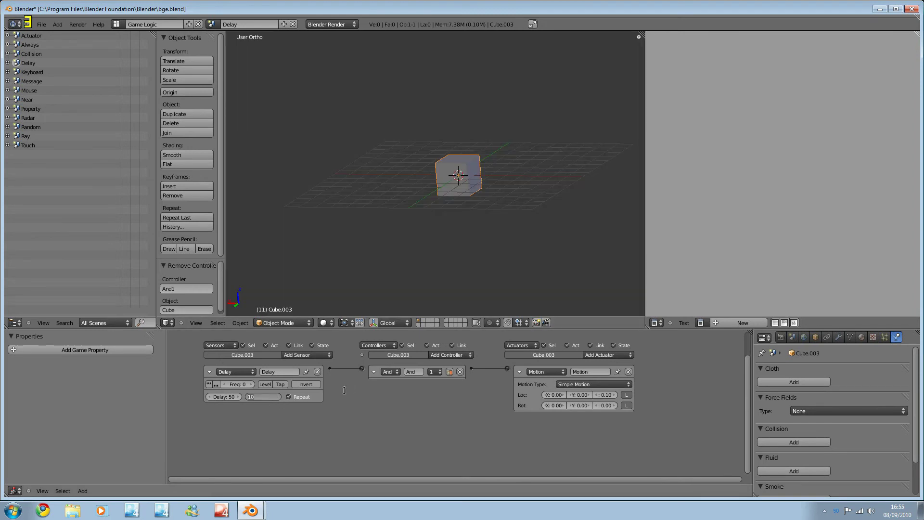
{"action": "key", "text": "Escape"}
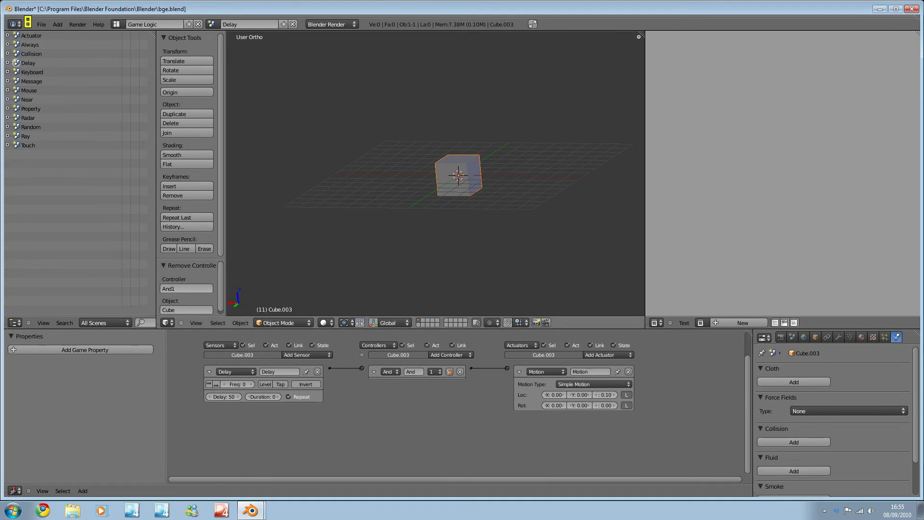
{"action": "key", "text": "p"}
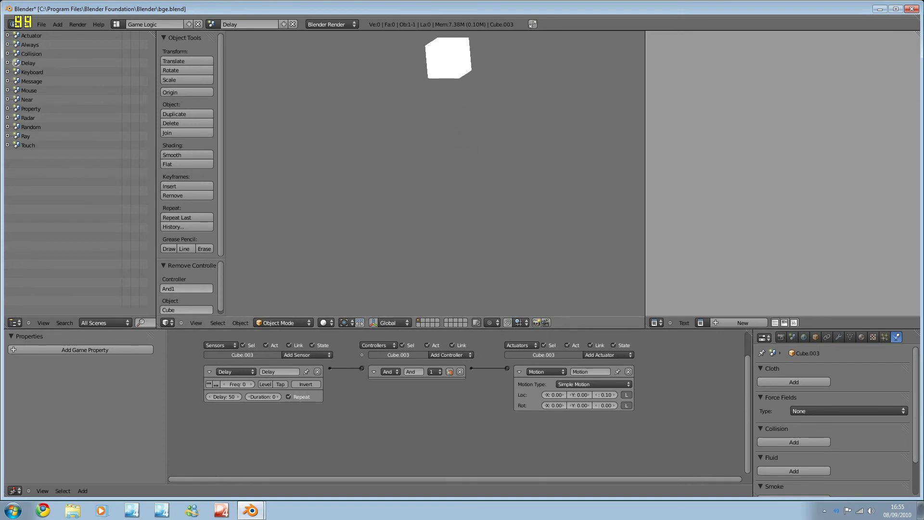
Stop the running game and open the Keyboard scene.
{"action": "key", "text": "Escape"}
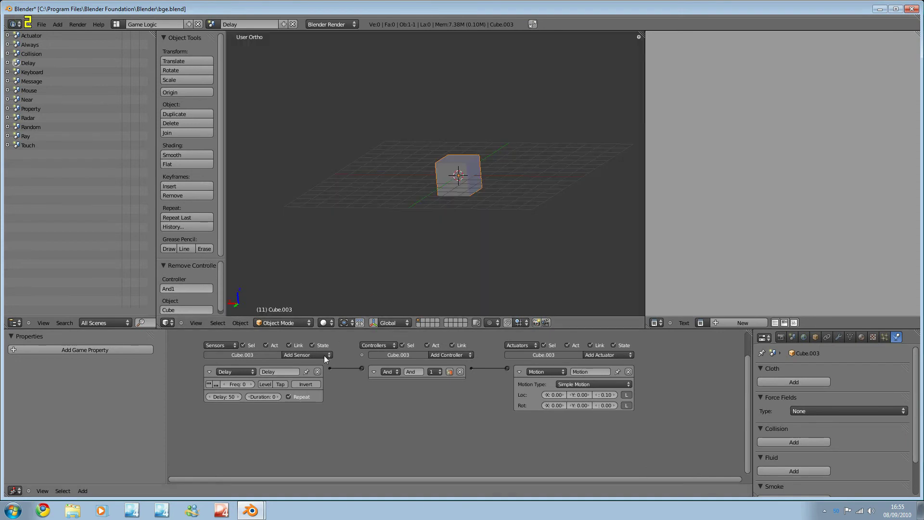
{"action": "left_click", "coordinate": [214, 25]}
{"action": "left_click", "coordinate": [237, 78]}
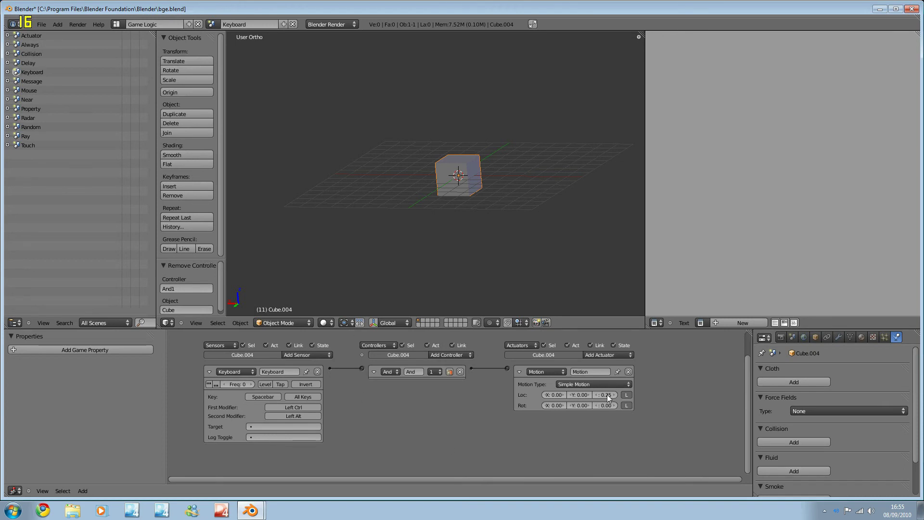
Play the Keyboard scene, pressing Space to make the cube rise.
{"action": "key", "text": "p"}
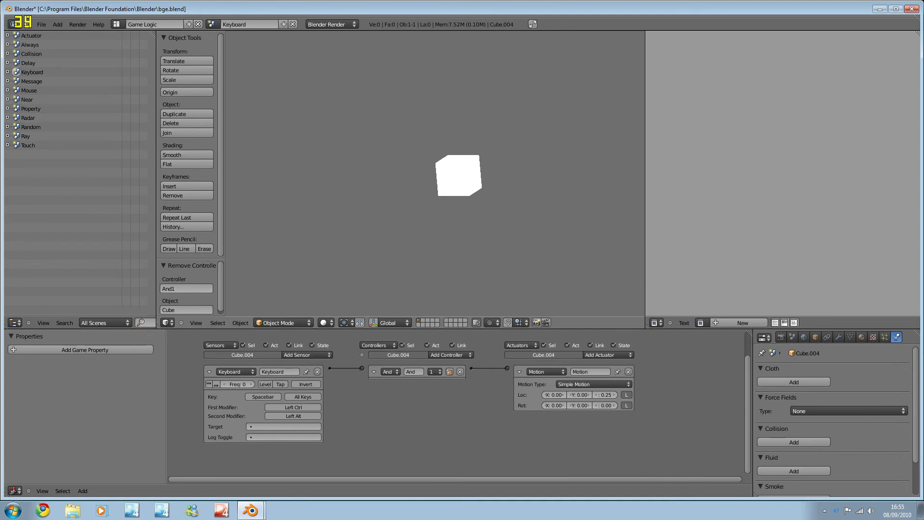
{"action": "key", "text": "space"}
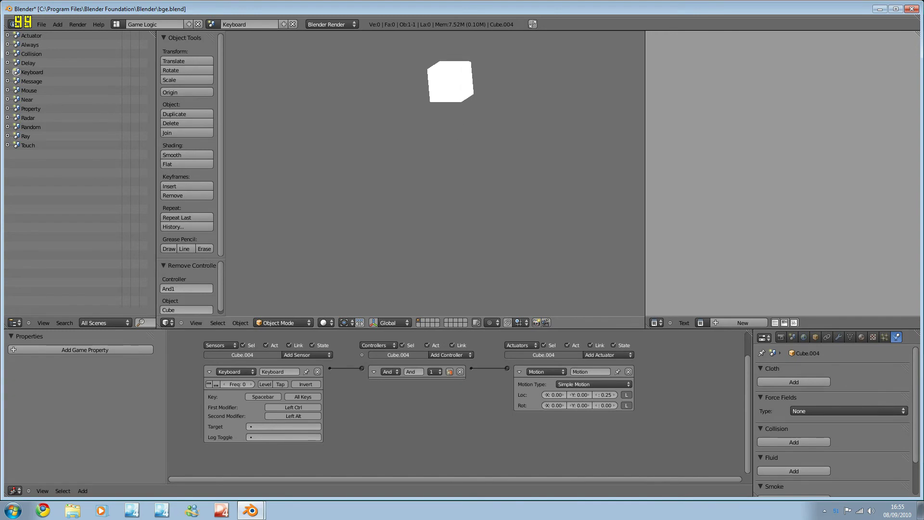
{"action": "key", "text": "Escape"}
{"action": "left_click", "coordinate": [211, 24]}
Open the Message scene, deselect all objects, and save the .blend file.
{"action": "left_click", "coordinate": [236, 87]}
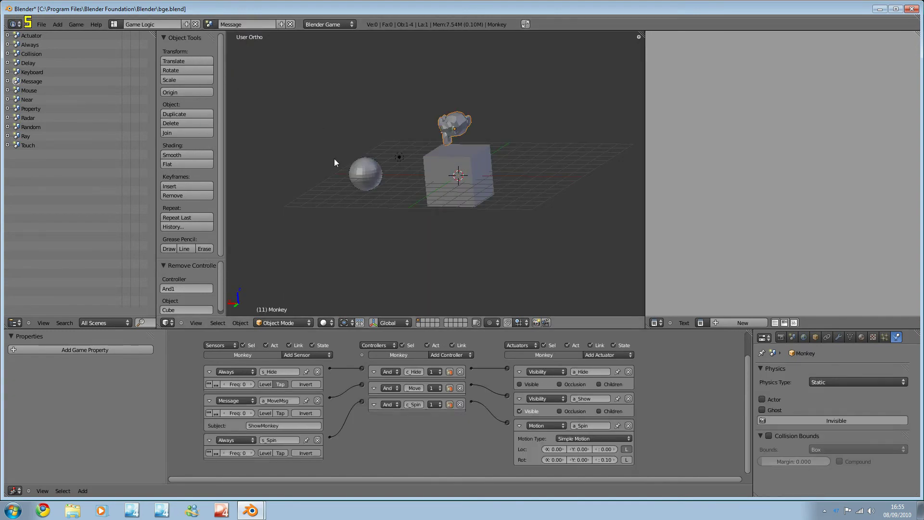
{"action": "middle_click_drag", "start_coordinate": [375, 172], "coordinate": [377, 212]}
{"action": "scroll", "coordinate": [389, 212], "scroll_direction": "up", "scroll_amount": 3}
{"action": "scroll", "coordinate": [391, 210], "scroll_direction": "down", "scroll_amount": 4}
{"action": "scroll", "coordinate": [396, 203], "scroll_direction": "down", "scroll_amount": 1}
{"action": "key", "text": "a"}
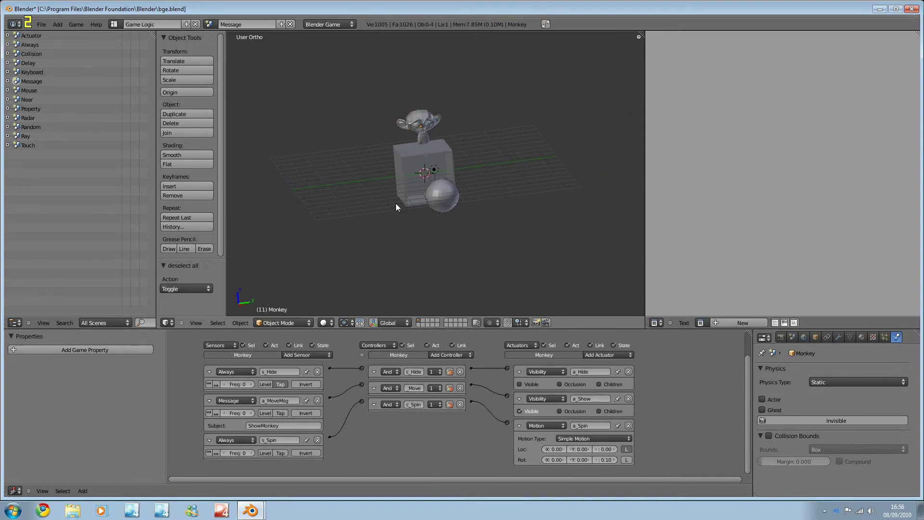
{"action": "key", "text": "ctrl+s"}
{"action": "key", "text": "Return"}
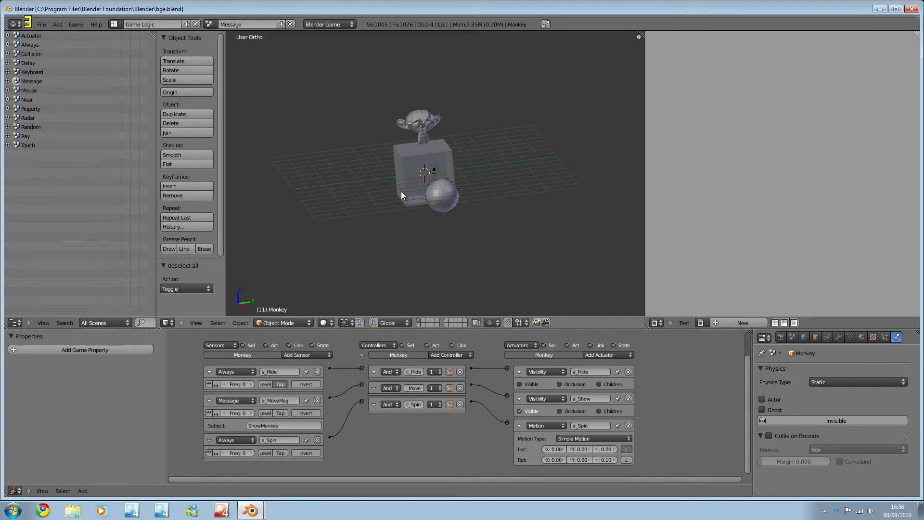
{"action": "middle_click_drag", "start_coordinate": [411, 165], "coordinate": [427, 176]}
Select Cube.005 to show its Collision sensor and ShowMonkey Message actuator.
{"action": "right_click", "coordinate": [432, 225]}
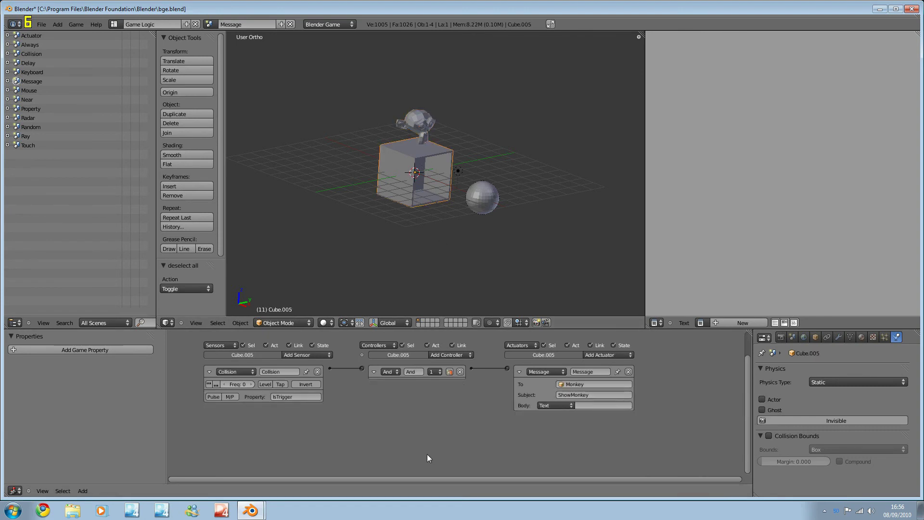
Compare the cube, sphere and monkey logic bricks, then enable Tap on Monkey's s_Hide Always sensor.
{"action": "right_click", "coordinate": [417, 127]}
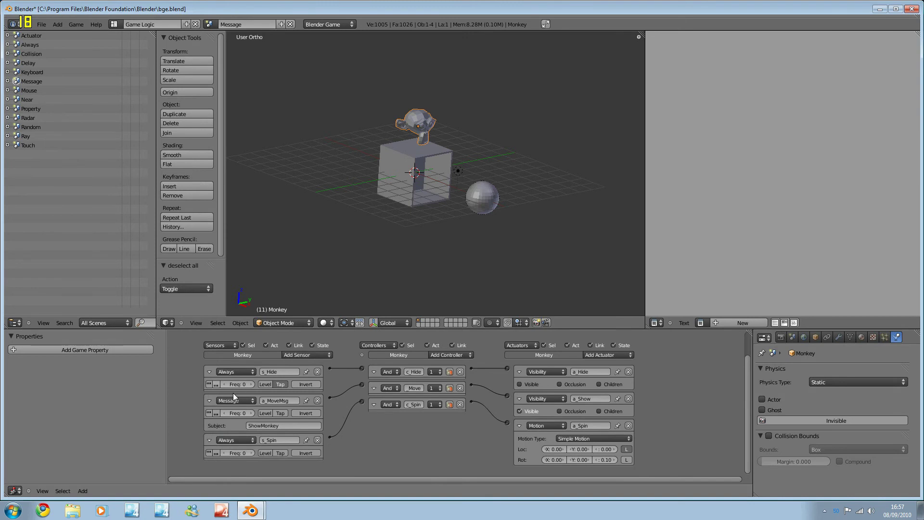
{"action": "right_click", "coordinate": [426, 174]}
{"action": "right_click", "coordinate": [419, 129]}
{"action": "right_click", "coordinate": [424, 148]}
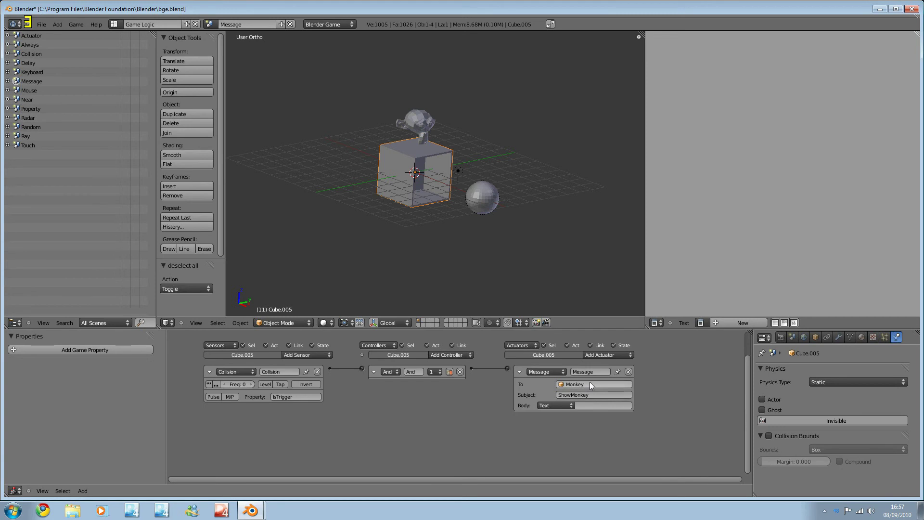
{"action": "right_click", "coordinate": [408, 122]}
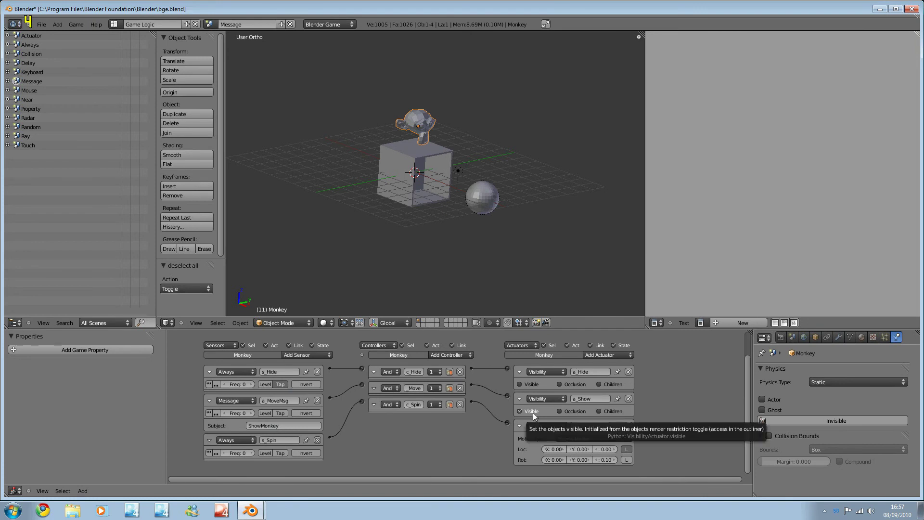
{"action": "right_click", "coordinate": [421, 205]}
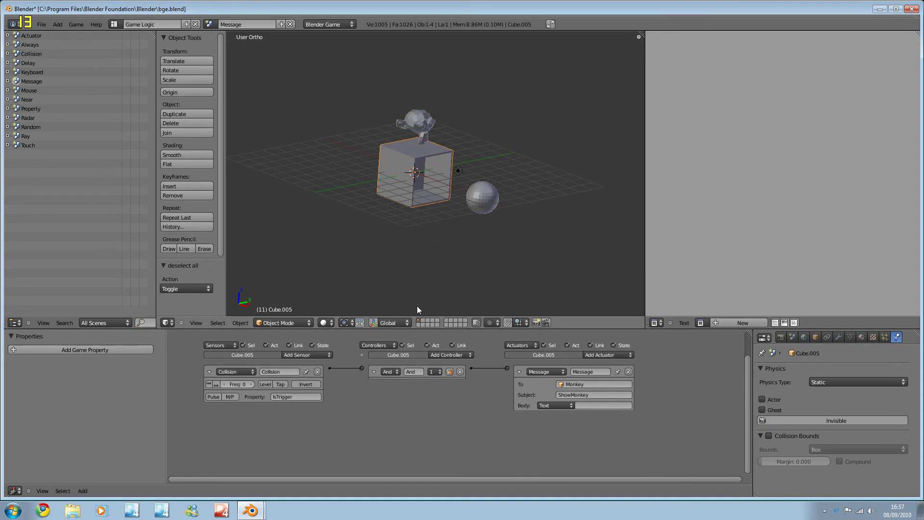
{"action": "right_click", "coordinate": [485, 211]}
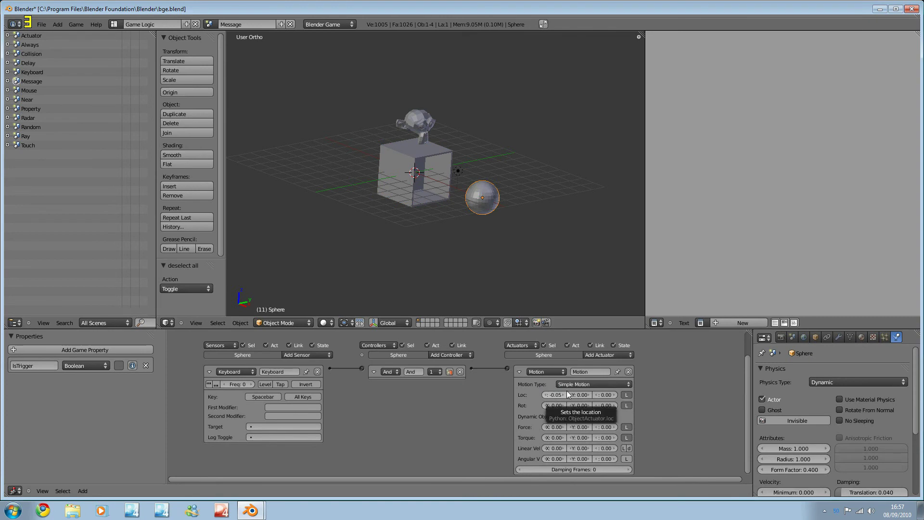
{"action": "right_click", "coordinate": [417, 140]}
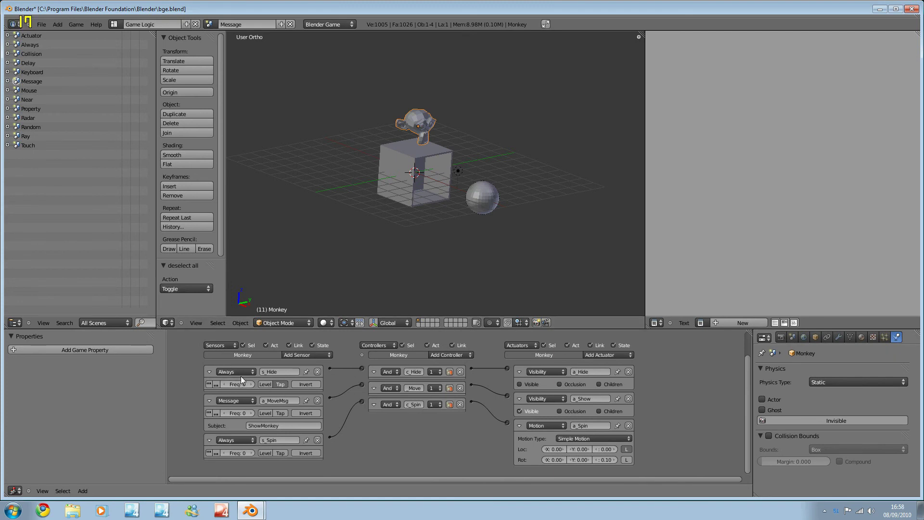
{"action": "left_click", "coordinate": [285, 383]}
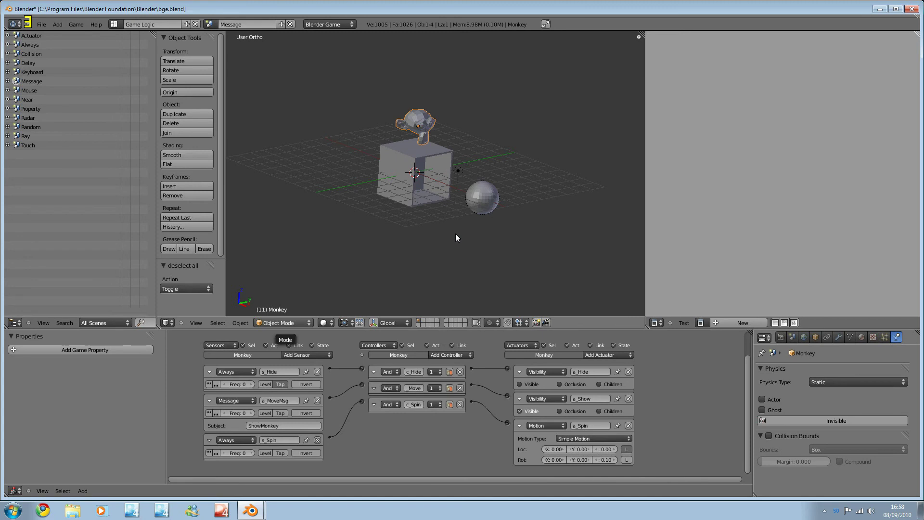
{"action": "key", "text": "p"}
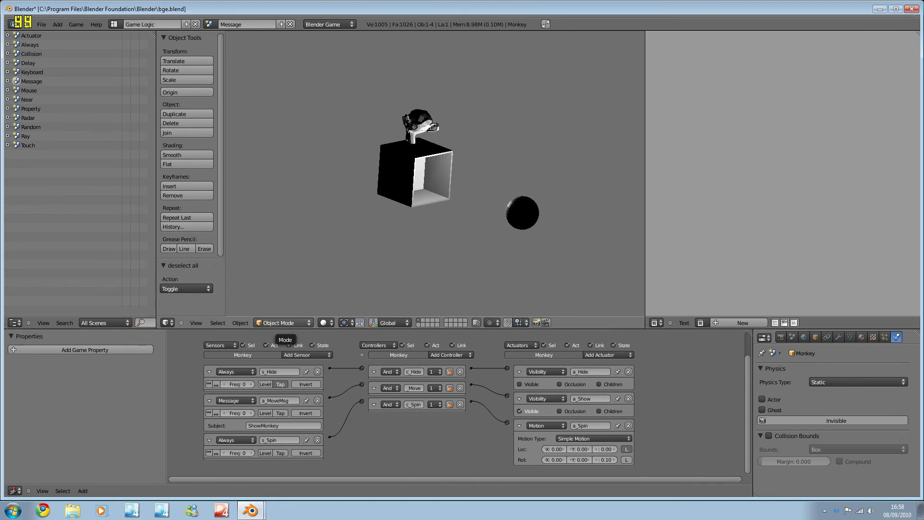
{"action": "key", "text": "Escape"}
{"action": "right_click", "coordinate": [414, 183]}
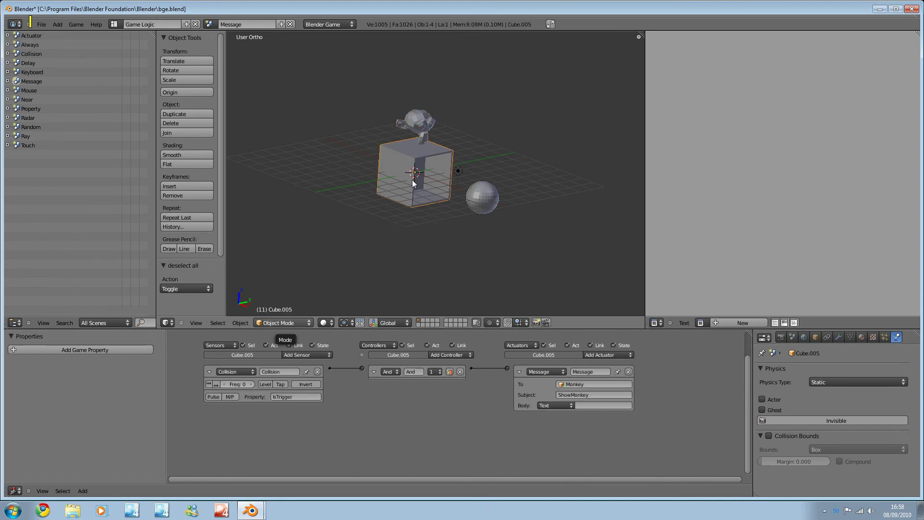
{"action": "right_click", "coordinate": [431, 125]}
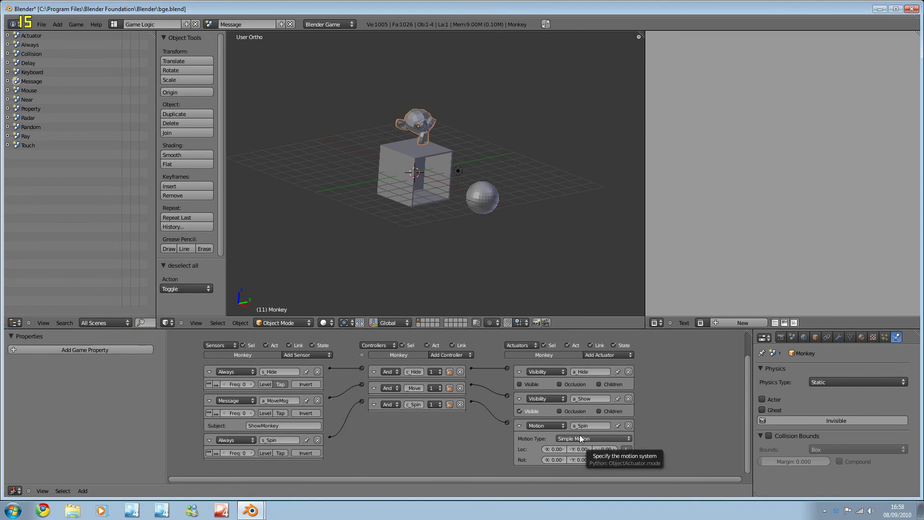
Switch to the Mouse scene and keep Left Button as Cube.006's mouse sensor event.
{"action": "left_click", "coordinate": [210, 25]}
{"action": "left_click", "coordinate": [247, 97]}
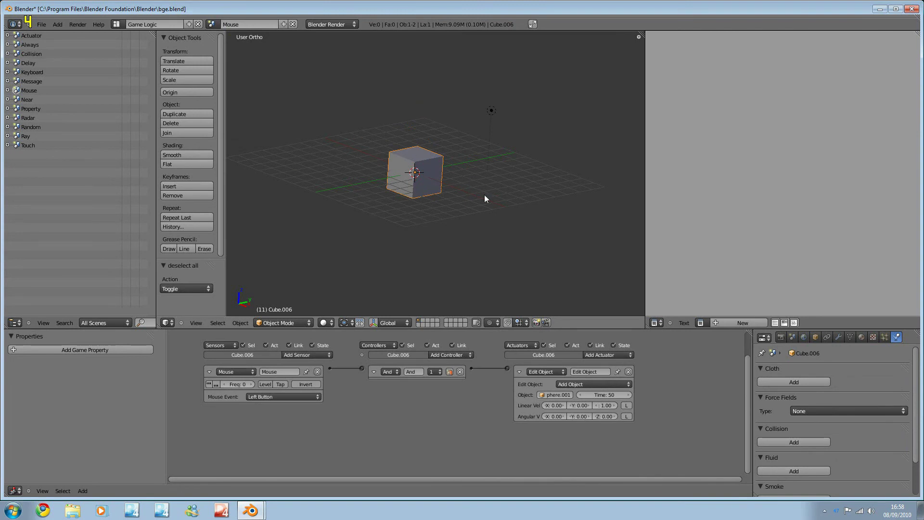
{"action": "left_click", "coordinate": [266, 396]}
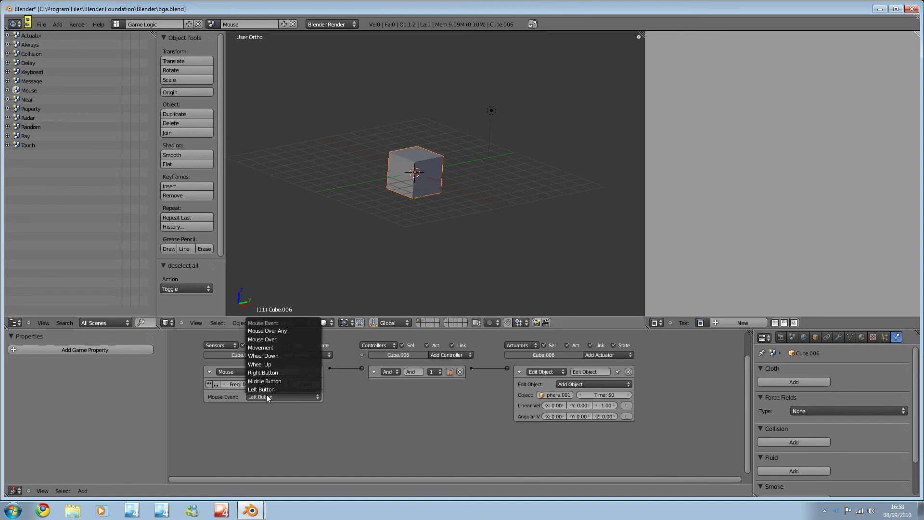
{"action": "left_click", "coordinate": [267, 394]}
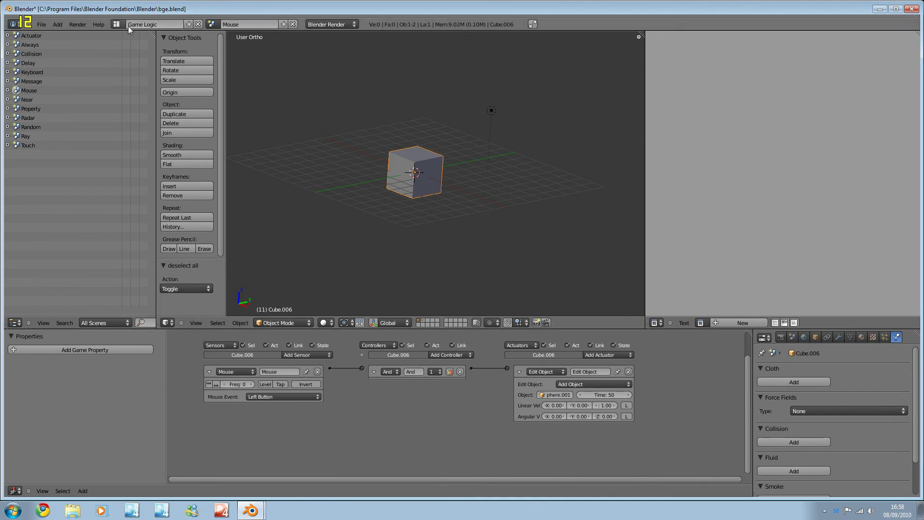
Return to the Message scene and select Cube.005 to show its IsTrigger Collision-to-ShowMonkey logic.
{"action": "left_click", "coordinate": [212, 28]}
{"action": "left_click", "coordinate": [231, 87]}
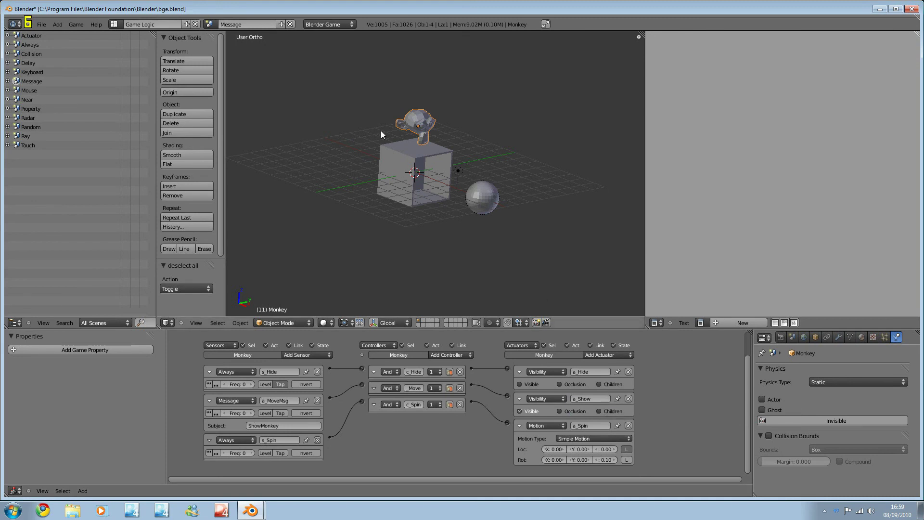
{"action": "right_click", "coordinate": [409, 151]}
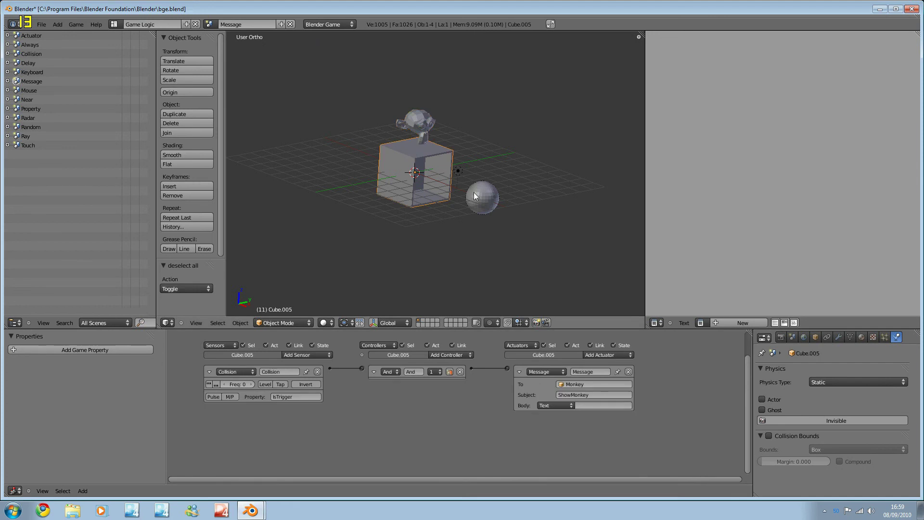
Switch back to the Mouse scene and review the Edit Object actuator's type options.
{"action": "left_click", "coordinate": [210, 24]}
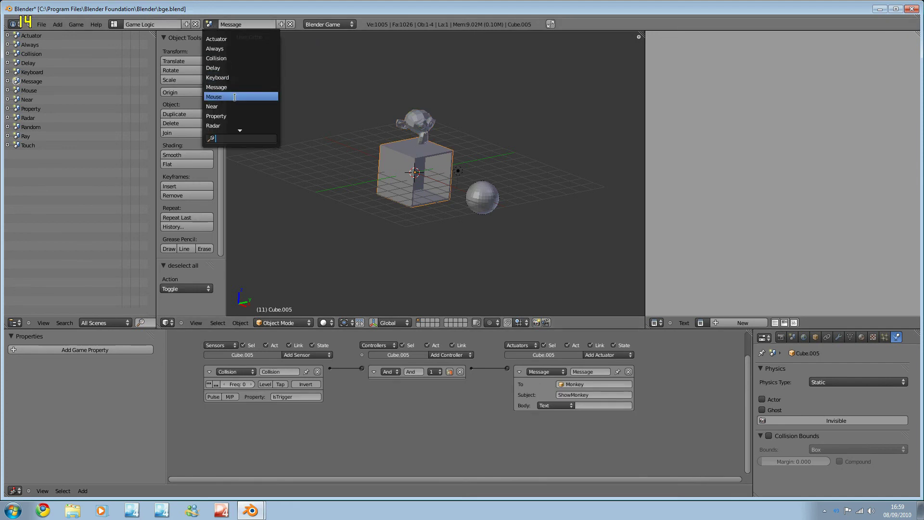
{"action": "left_click", "coordinate": [236, 96]}
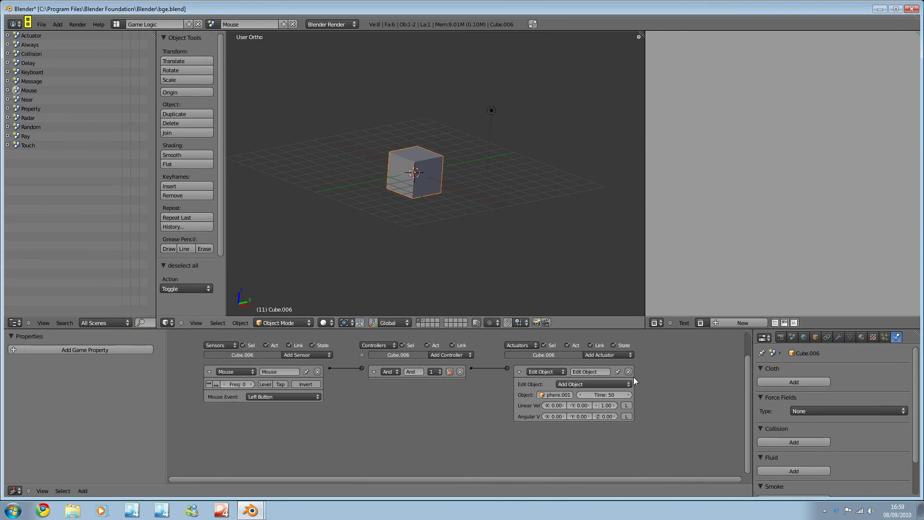
{"action": "left_click", "coordinate": [591, 381]}
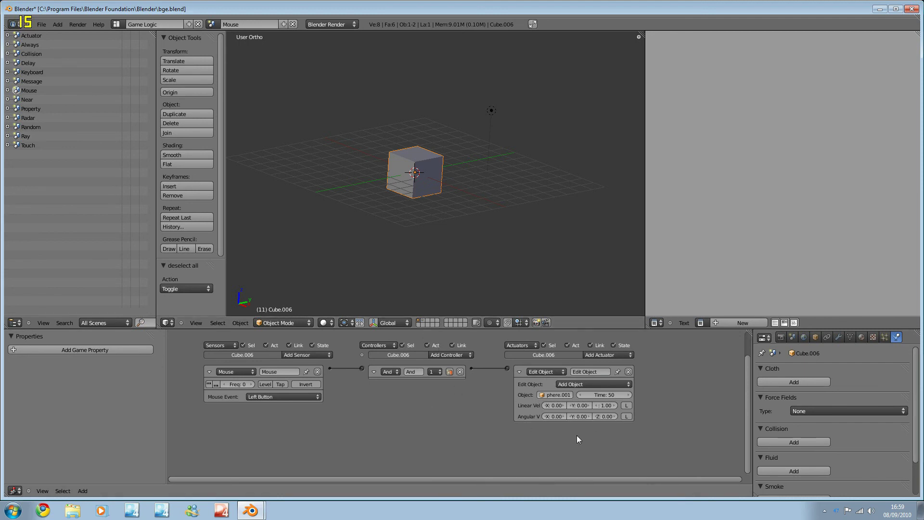
{"action": "left_click", "coordinate": [423, 321]}
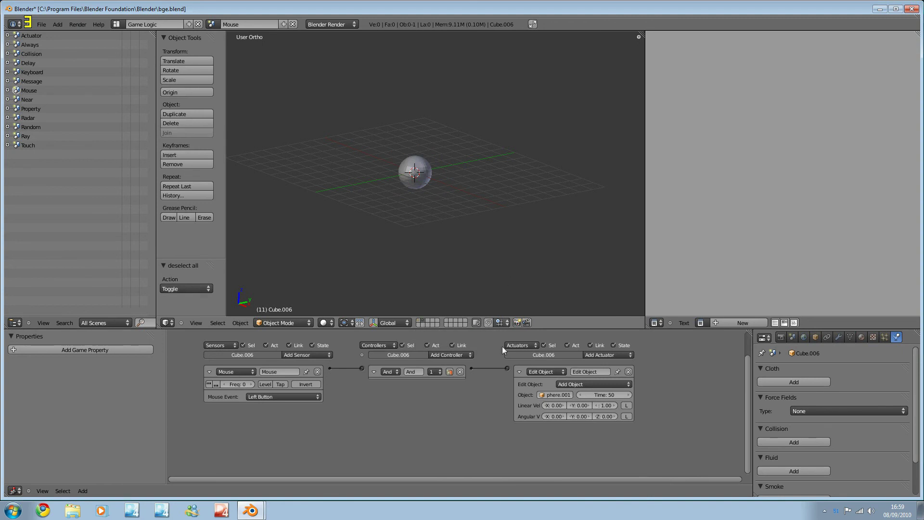
{"action": "left_click", "coordinate": [418, 322]}
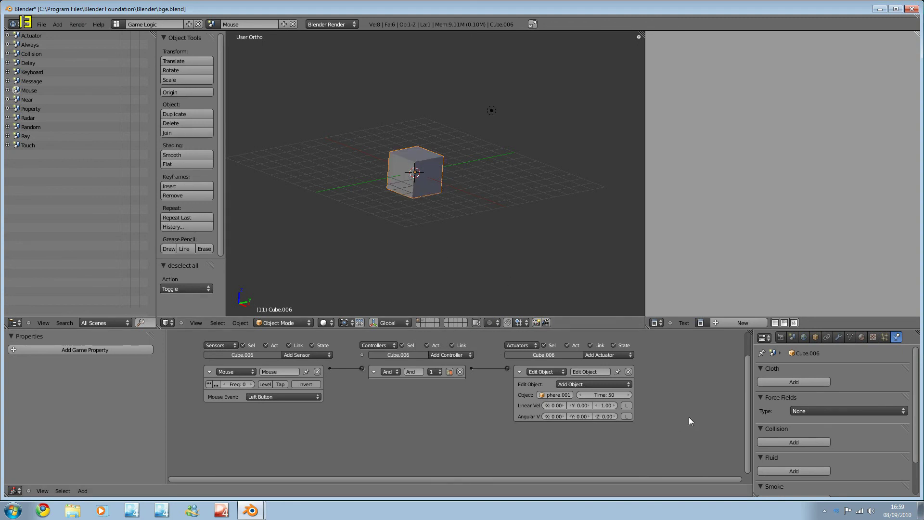
{"action": "left_click", "coordinate": [781, 338]}
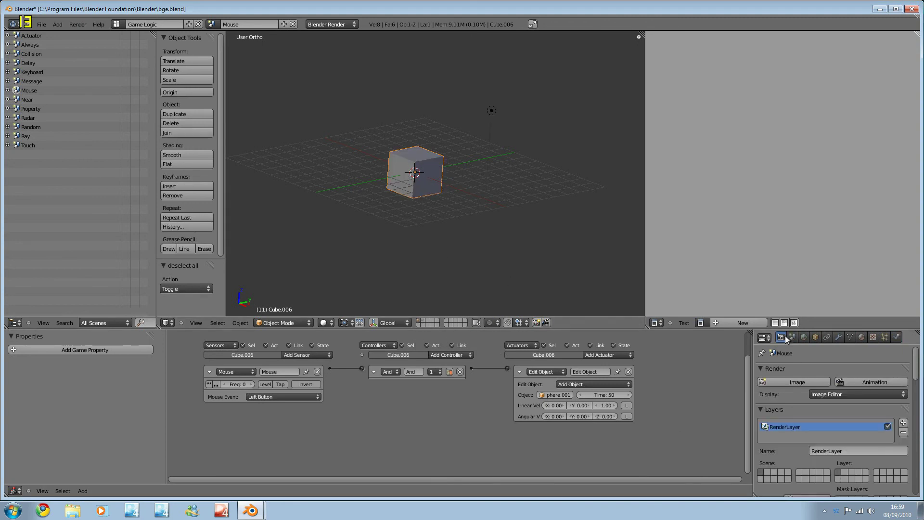
{"action": "scroll", "coordinate": [814, 411], "scroll_direction": "down", "scroll_amount": 1}
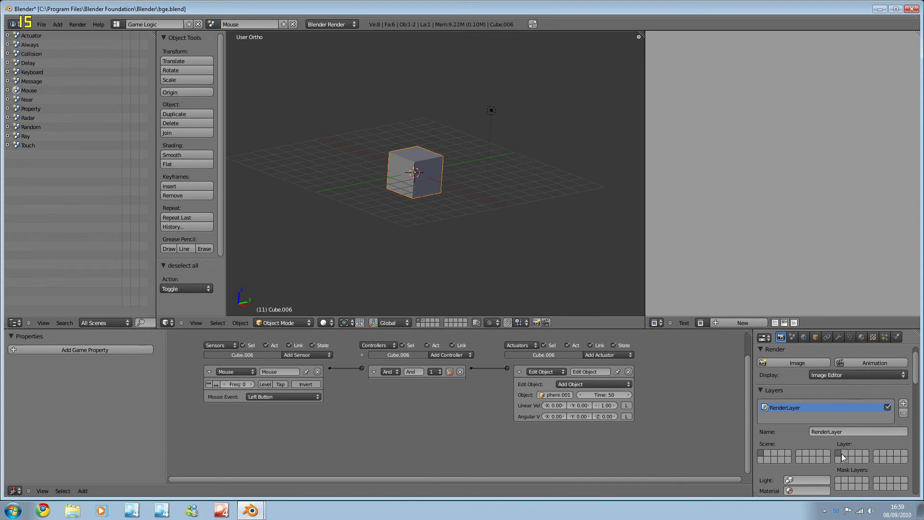
{"action": "left_click", "coordinate": [897, 338]}
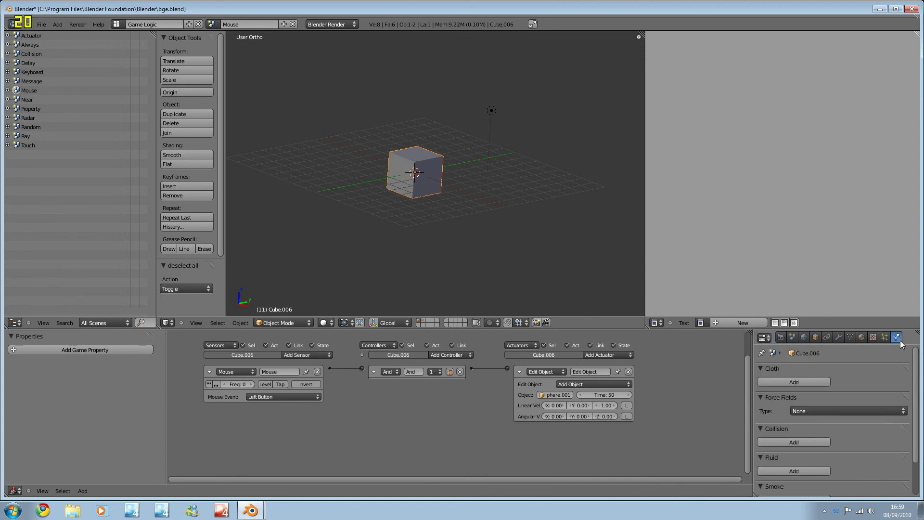
{"action": "left_click", "coordinate": [282, 398]}
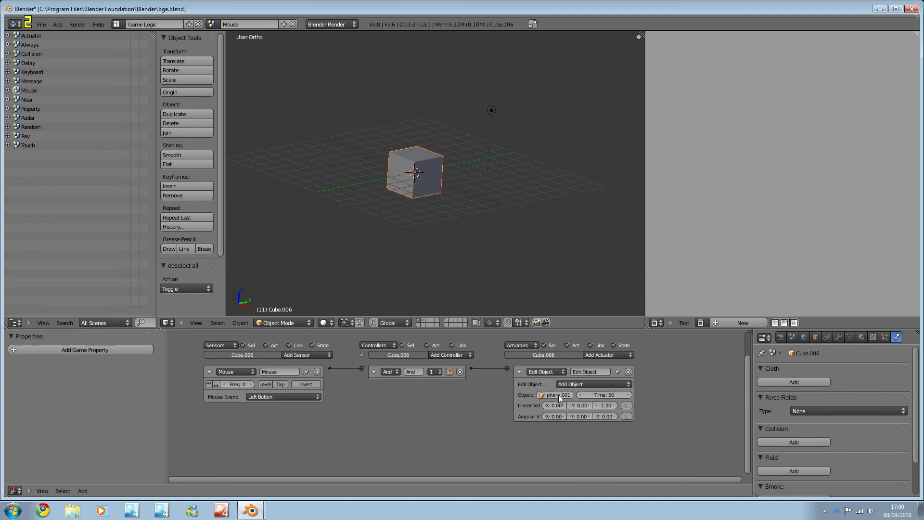
{"action": "left_click", "coordinate": [421, 321]}
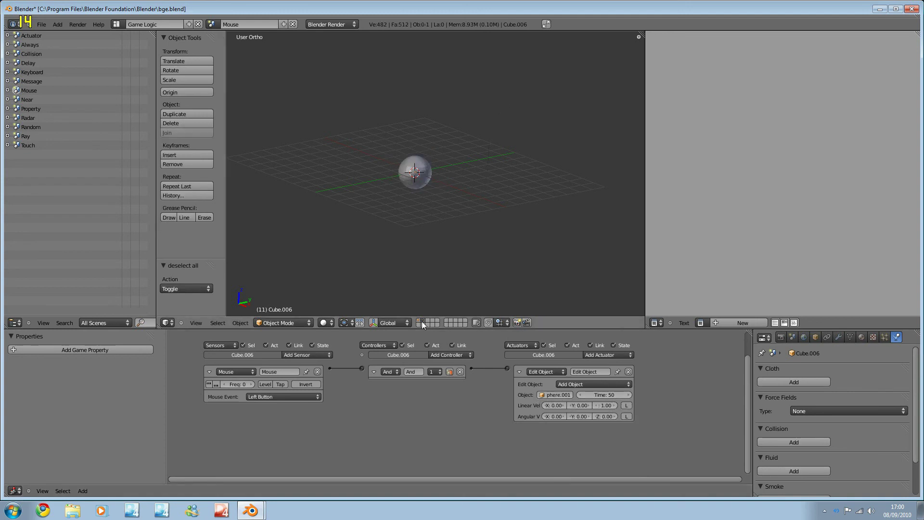
{"action": "left_click", "coordinate": [419, 321]}
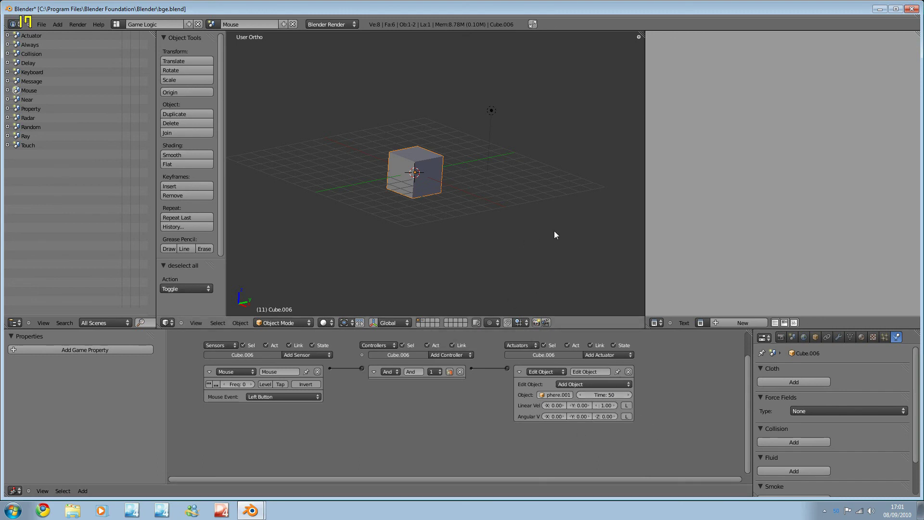
Test-play the Mouse scene in wireframe, adding a sphere inside the cube with a click, then stop.
{"action": "key", "text": "z"}
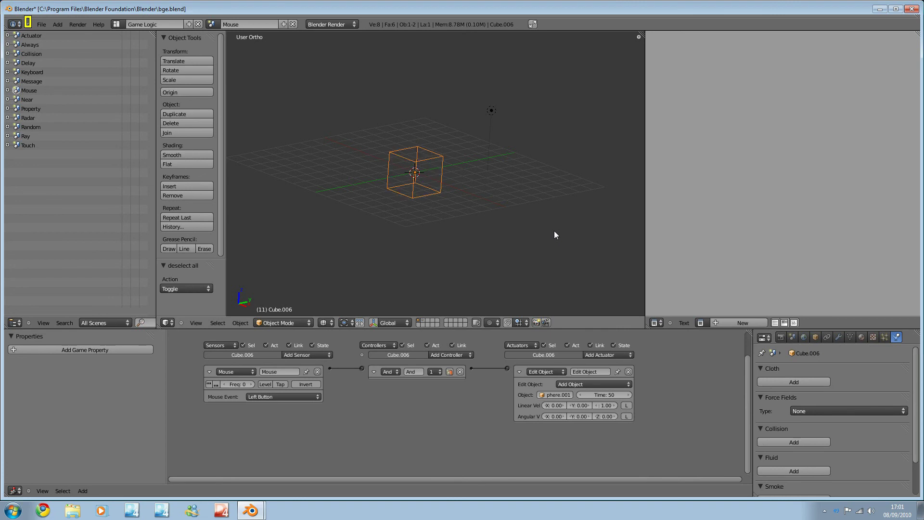
{"action": "scroll", "coordinate": [554, 230], "scroll_direction": "up", "scroll_amount": 3}
{"action": "middle_click_drag", "start_coordinate": [554, 231], "coordinate": [501, 240]}
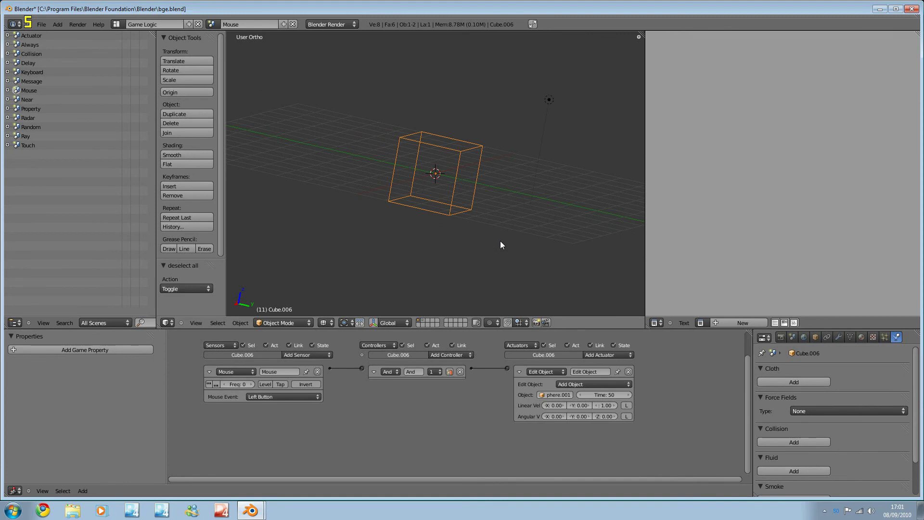
{"action": "key", "text": "p"}
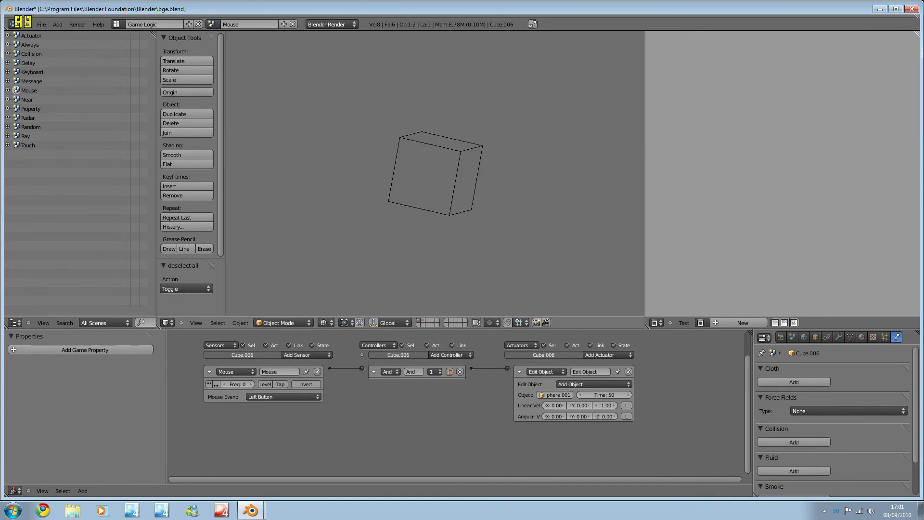
{"action": "left_click", "coordinate": [435, 173]}
{"action": "key", "text": "Escape"}
{"action": "key", "text": "z"}
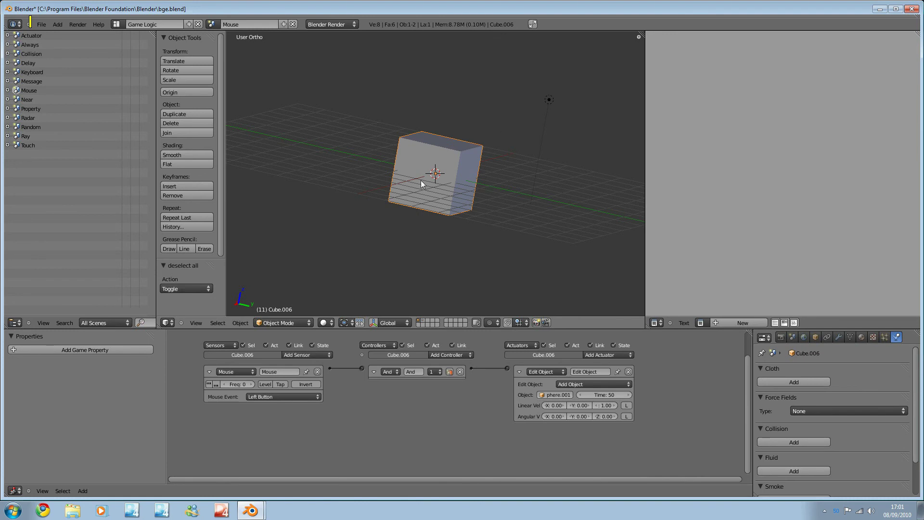
Switch the render engine to Blender Game and make Cube.006 Invisible in Physics.
{"action": "left_click", "coordinate": [344, 25]}
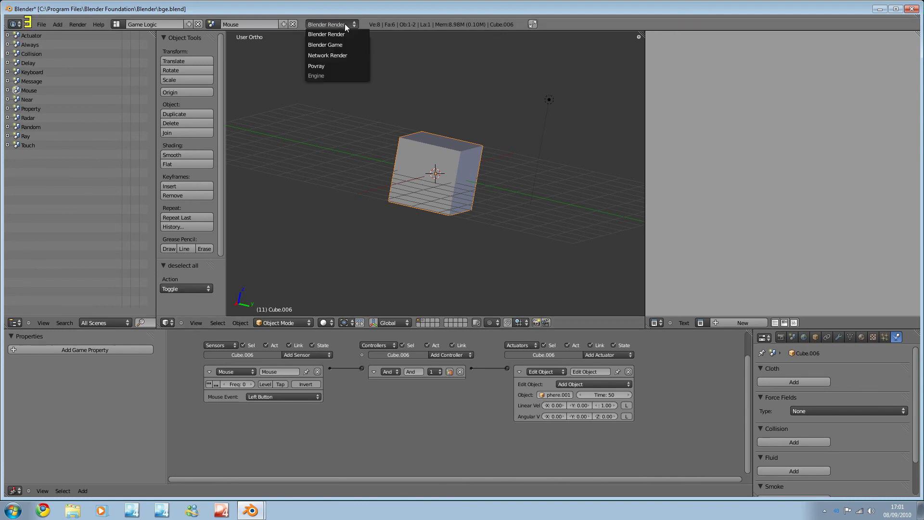
{"action": "left_click", "coordinate": [335, 45]}
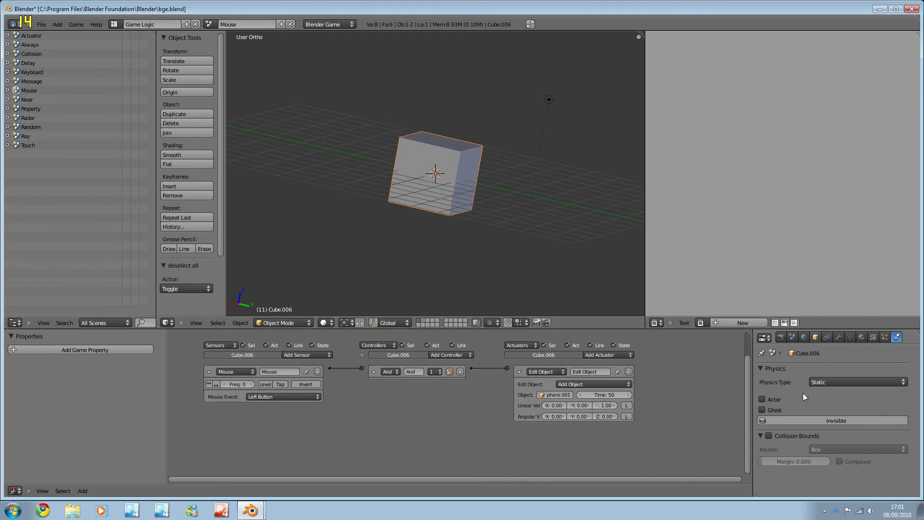
{"action": "left_click", "coordinate": [801, 421]}
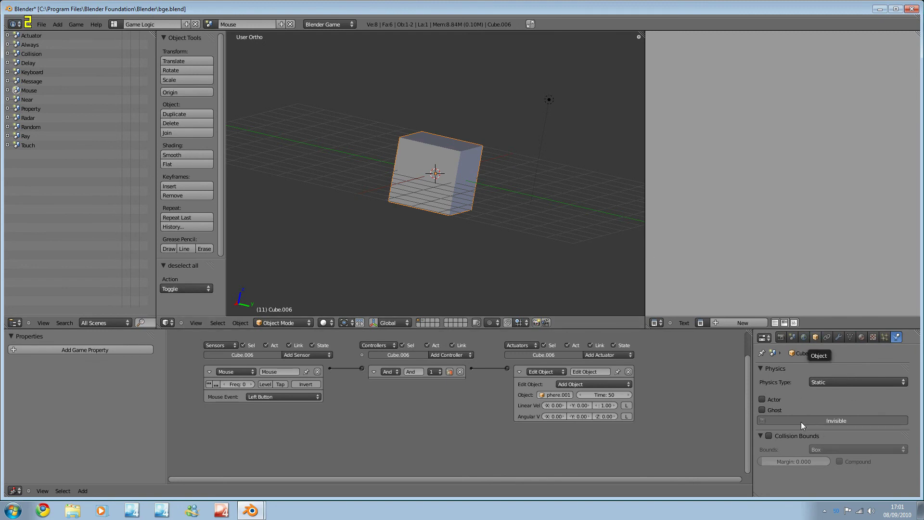
Play the game, spawning five spheres by left-clicking, then stop it.
{"action": "key", "text": "p"}
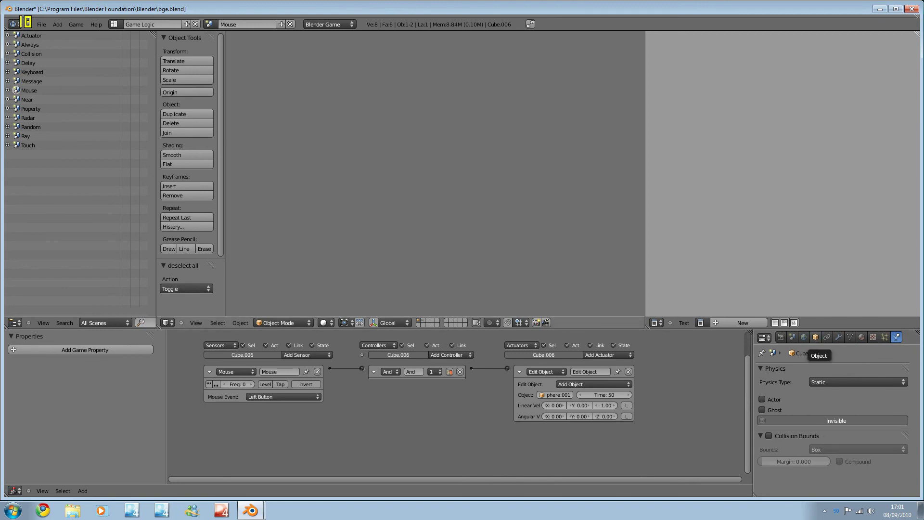
{"action": "left_click", "coordinate": [436, 173]}
{"action": "left_click", "coordinate": [435, 173]}
{"action": "left_click", "coordinate": [435, 174]}
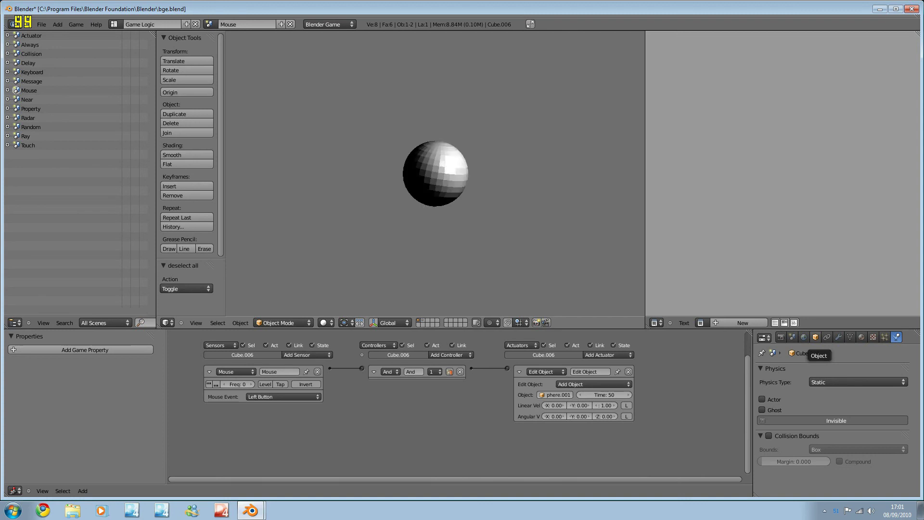
{"action": "left_click", "coordinate": [436, 173]}
{"action": "left_click", "coordinate": [435, 173]}
{"action": "key", "text": "Escape"}
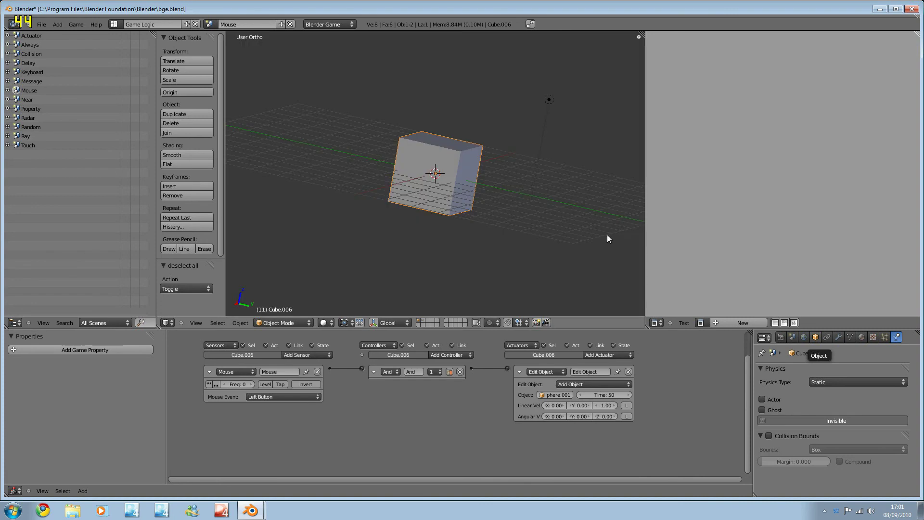